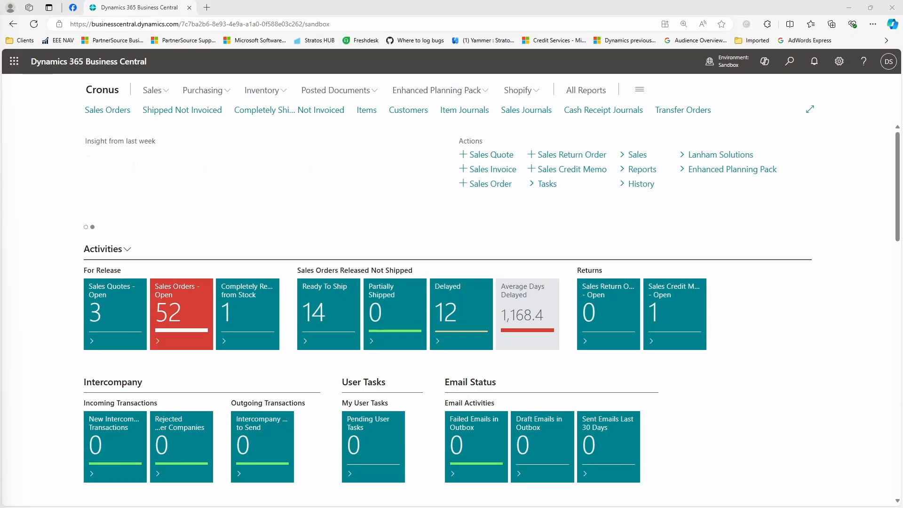
Create a new sales order for the customer Adatum Corporation
left_click(120, 108)
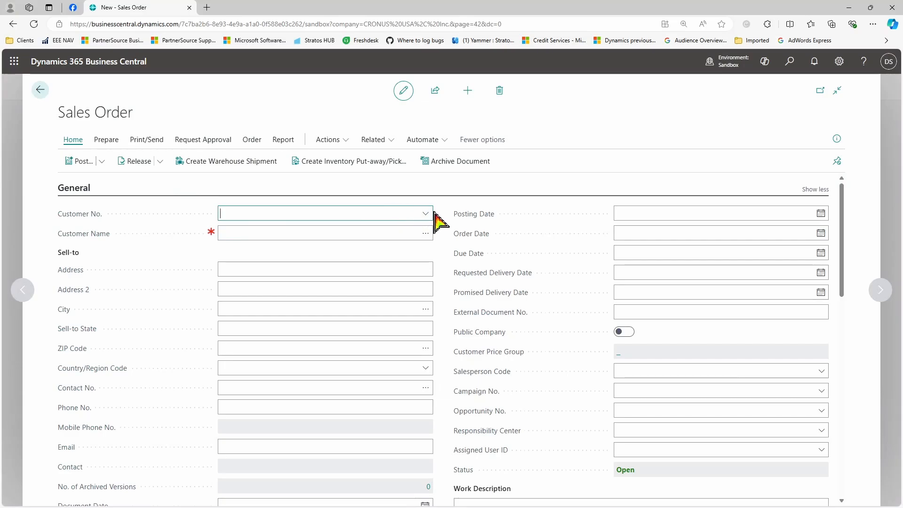
left_click(425, 214)
left_click(249, 259)
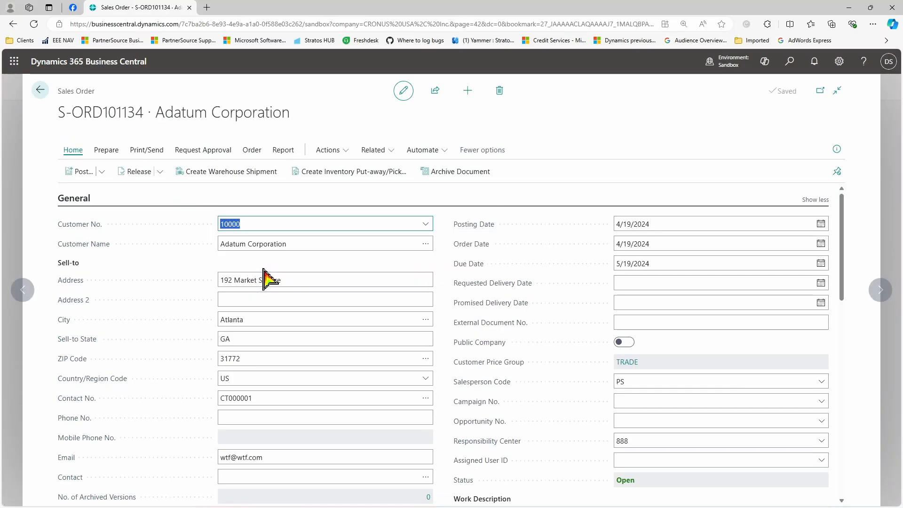
Set both the requested and the promised delivery date of the order to 7/18/2024
scroll(615, 282, "down", 1)
left_click(634, 249)
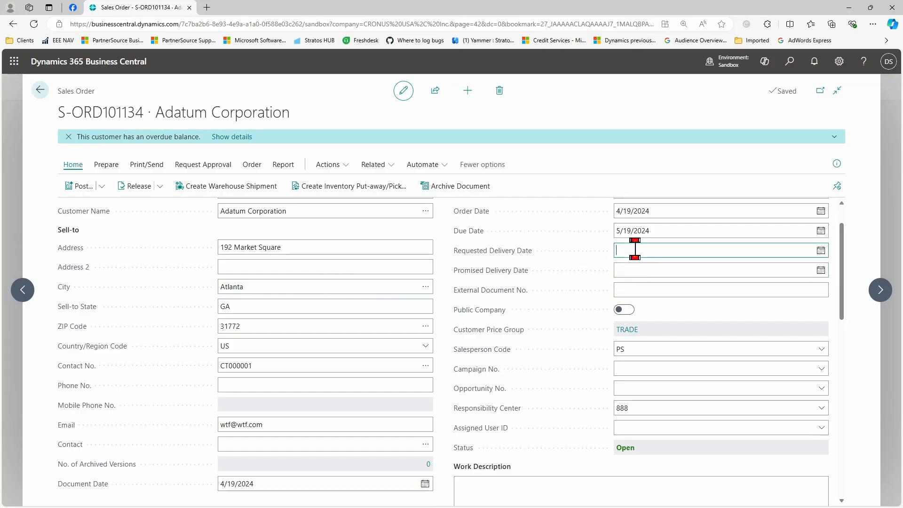
key("Return")
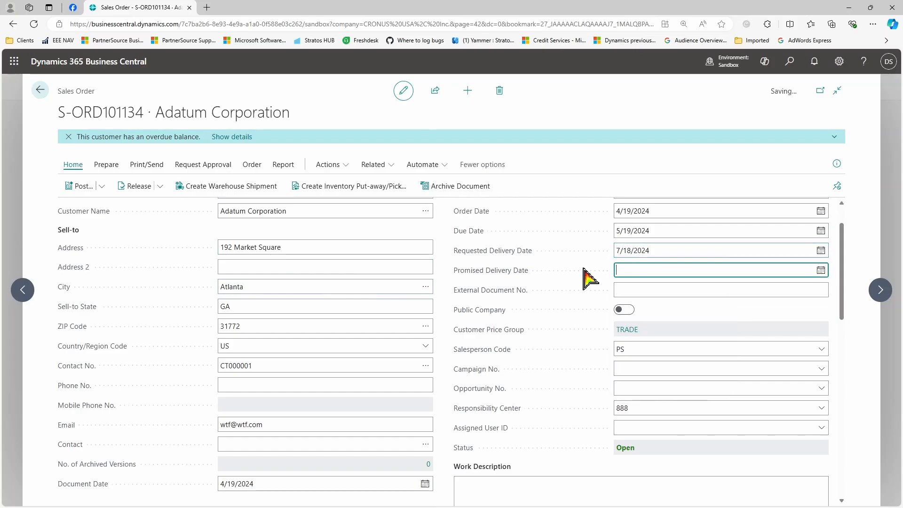
type("t")
key("Tab")
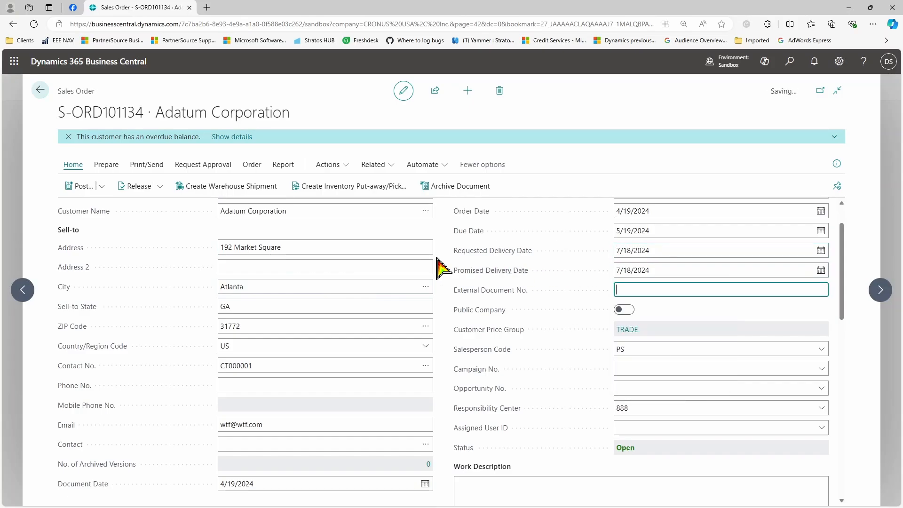
Add items 1000 Chair, 1005 Staple gun and 1008 Map to the order lines by multi-selecting them in the item list
scroll(393, 257, "down", 5)
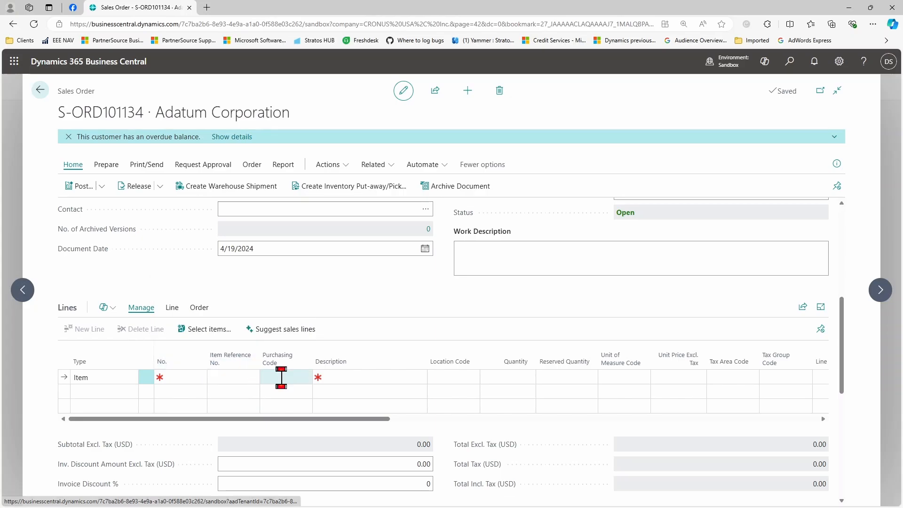
left_click(213, 330)
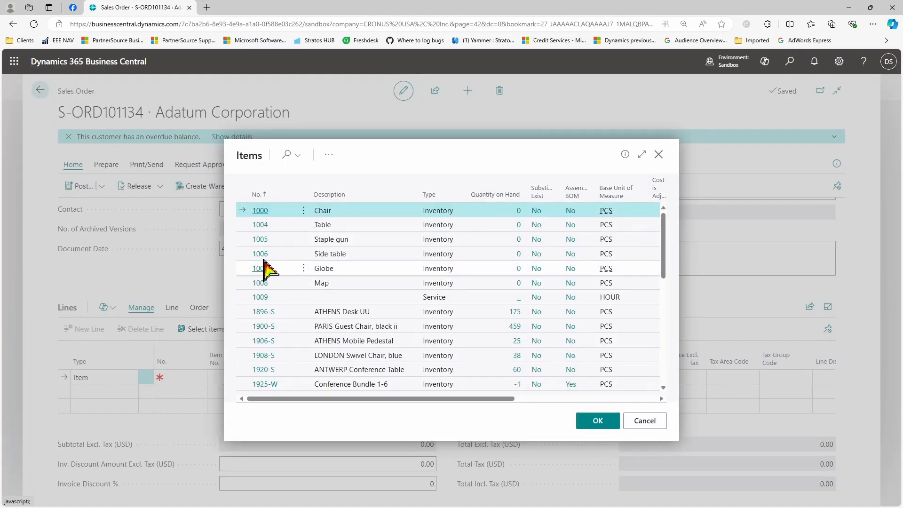
left_click(303, 211)
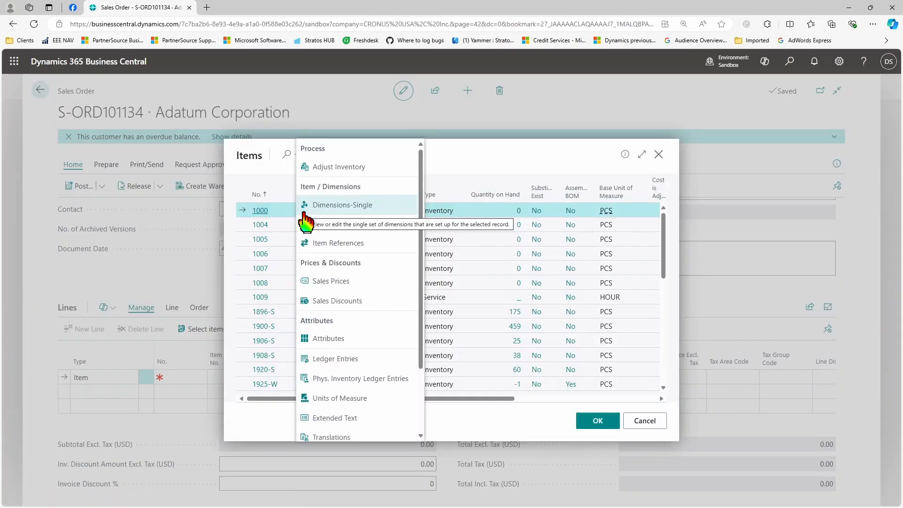
scroll(358, 423, "down", 2)
scroll(376, 418, "down", 1)
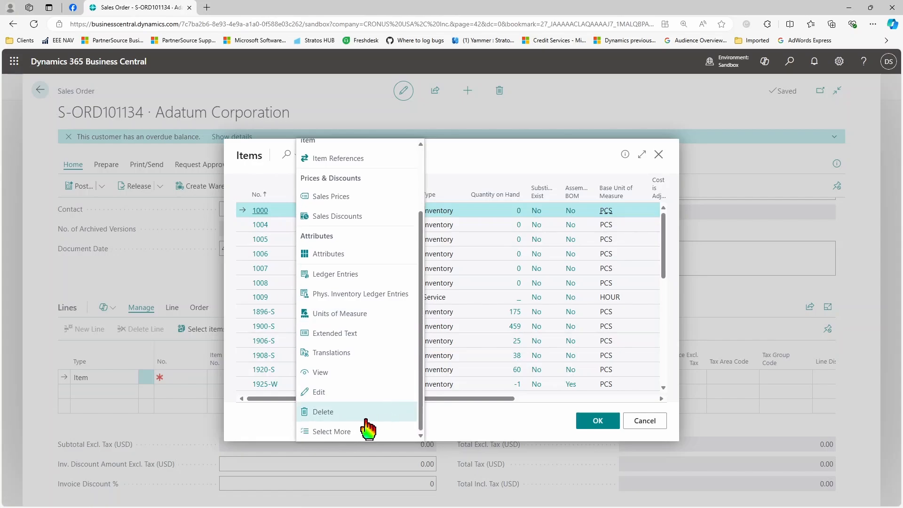
left_click(329, 441)
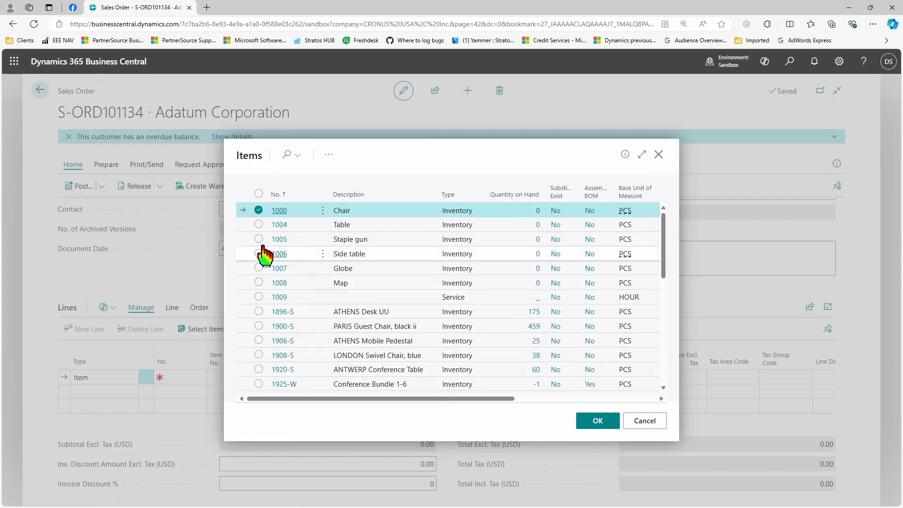
left_click(258, 283)
scroll(329, 312, "down", 2)
scroll(329, 312, "up", 1)
scroll(331, 317, "up", 1)
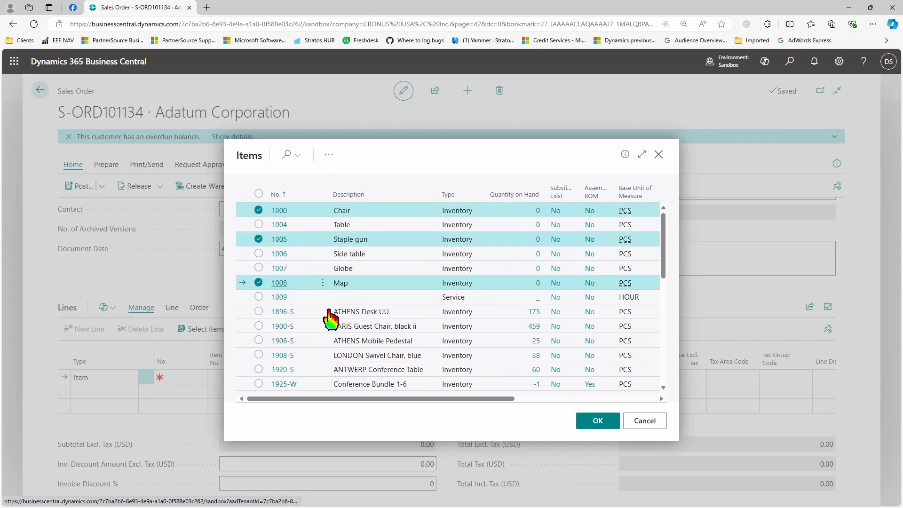
left_click(596, 421)
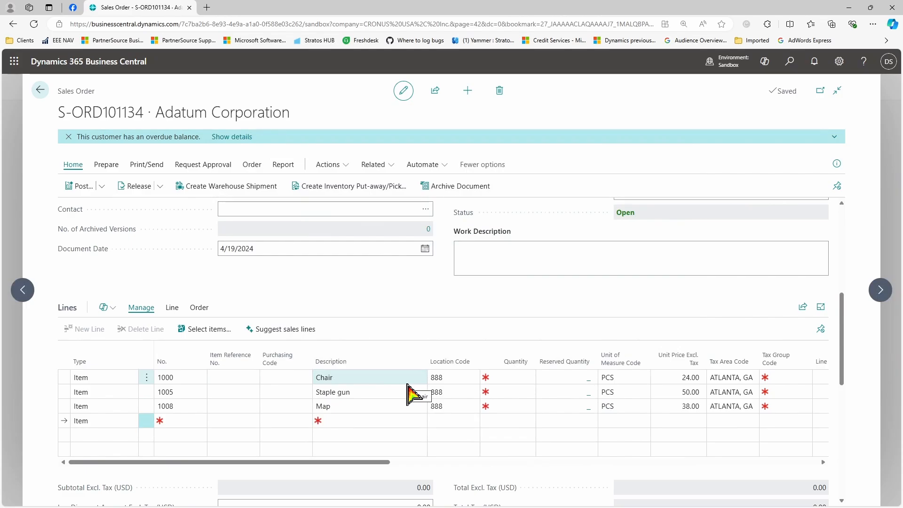
Select all the order lines for Chair, Staple gun and Map and delete them
left_click(147, 377)
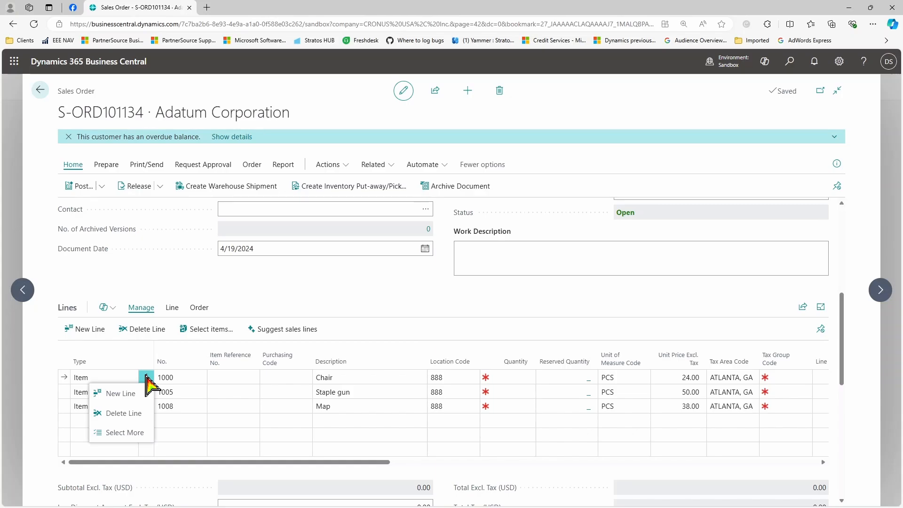
left_click(134, 432)
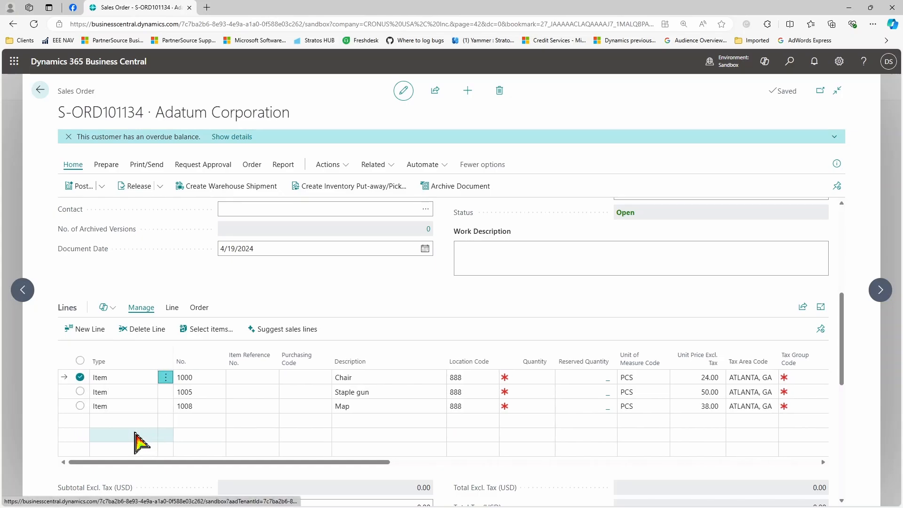
left_click(80, 361)
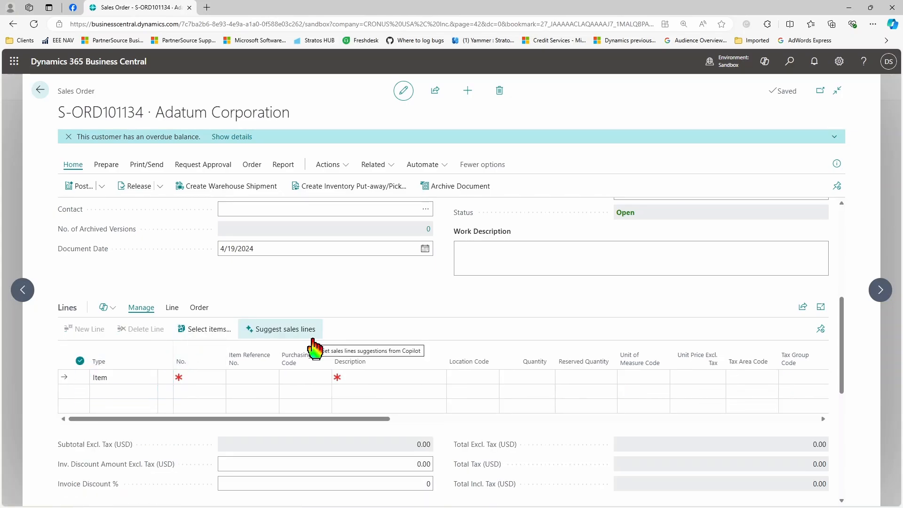
Have Copilot suggest sales lines with the prompt "copy items from last invoice" and insert the suggestion into the order
left_click(273, 335)
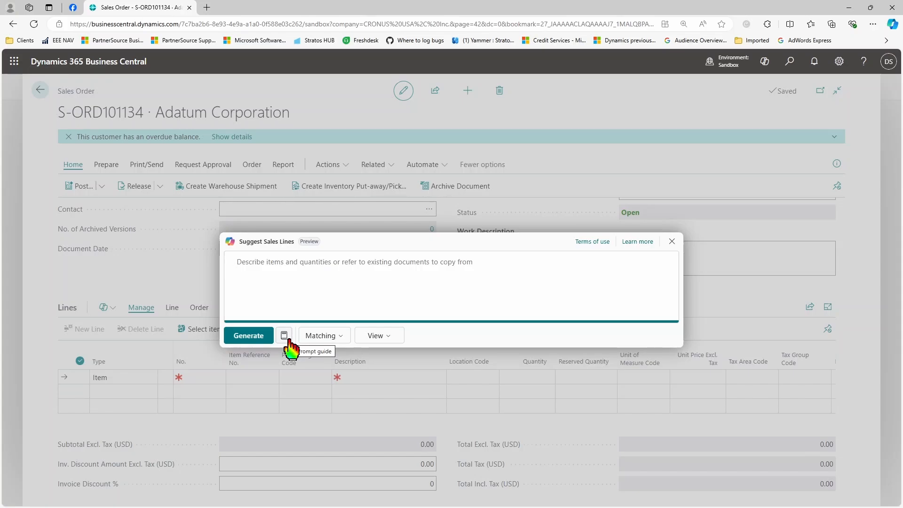
left_click(285, 336)
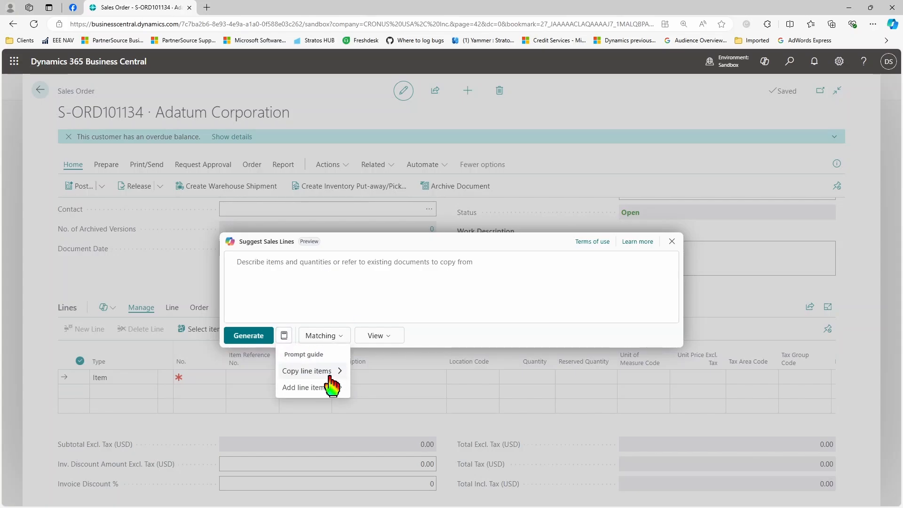
mouse_move(333, 372)
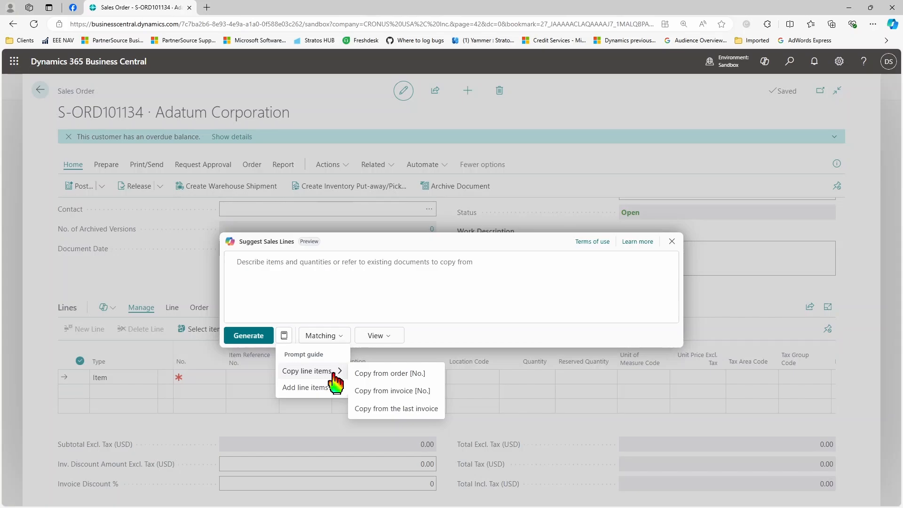
mouse_move(333, 391)
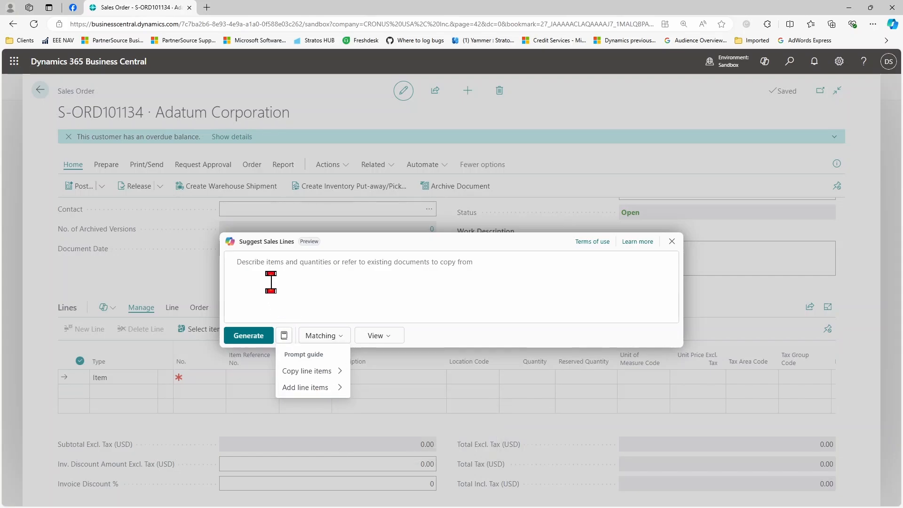
left_click(268, 267)
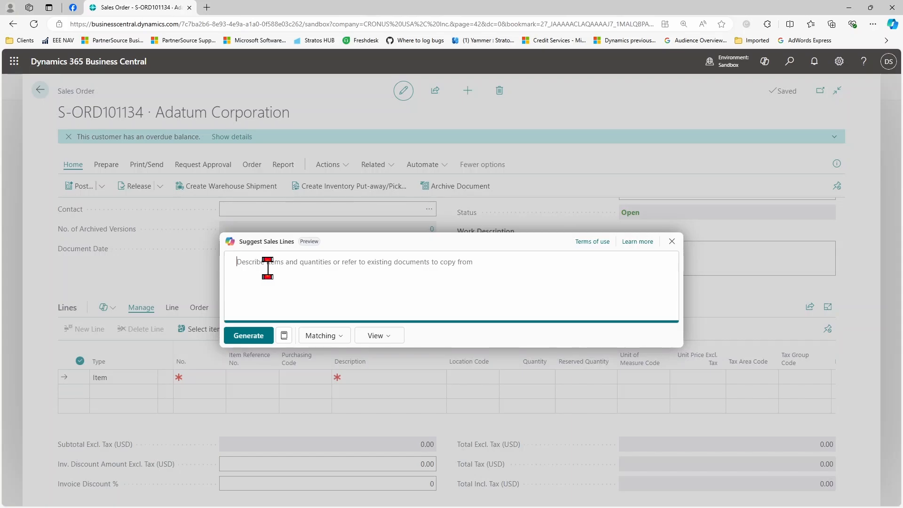
type("copy items from ")
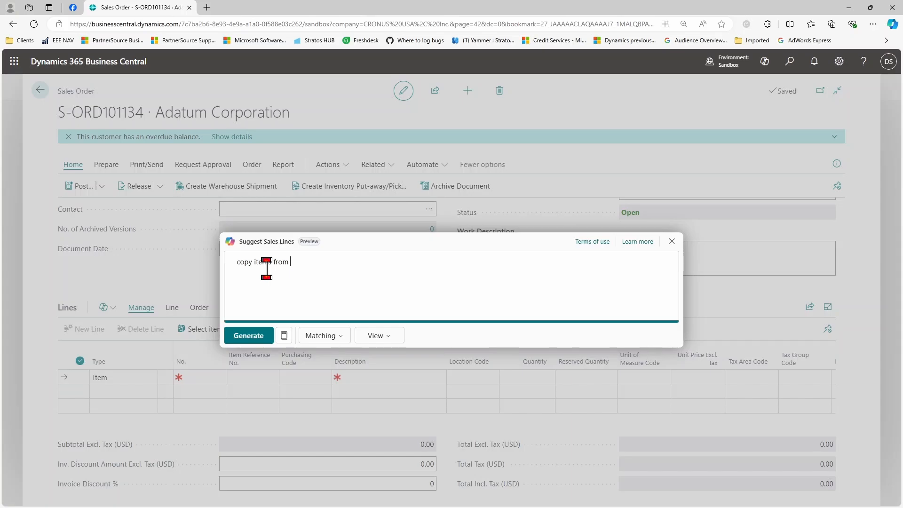
type("last invoice")
left_click(261, 332)
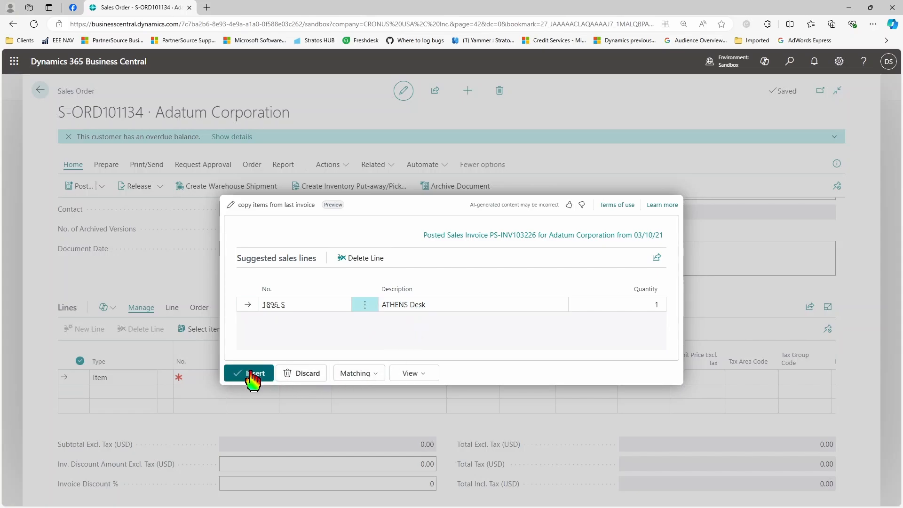
left_click(235, 376)
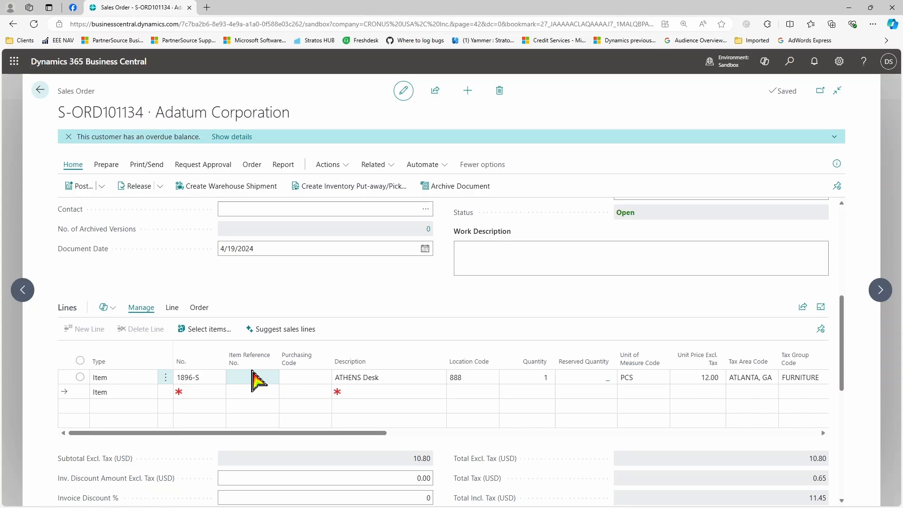
Generate Copilot sales line suggestions for "blue chair 5" and "green chair 6" on separate lines, and insert them into the order
left_click(267, 331)
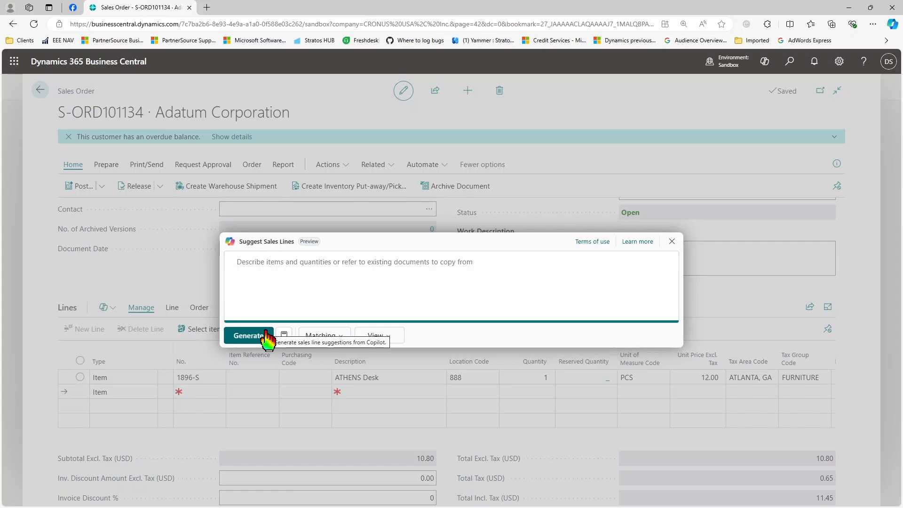
type("blue chair 5 ")
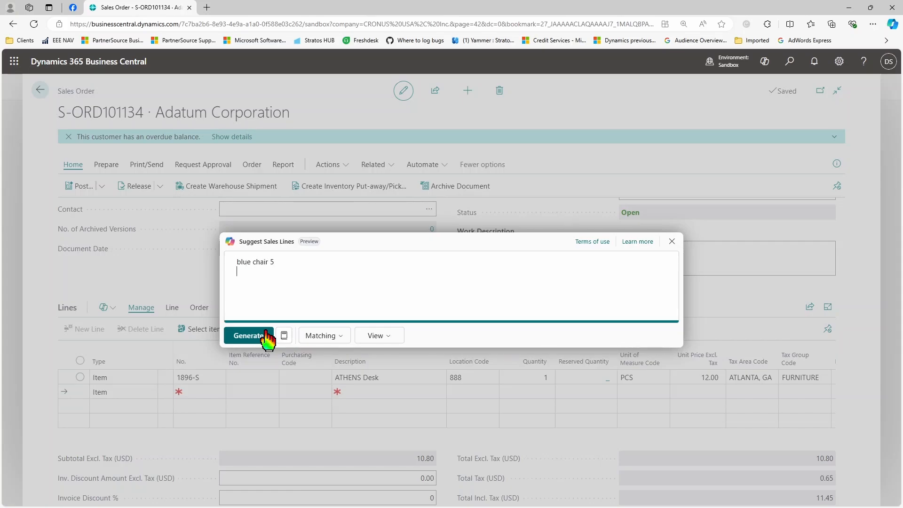
type("green chair 6")
left_click(266, 335)
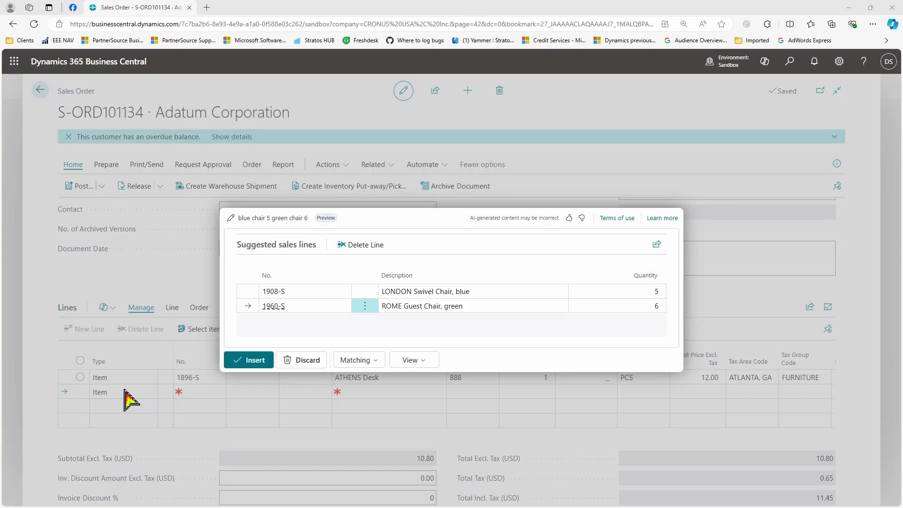
left_click(248, 361)
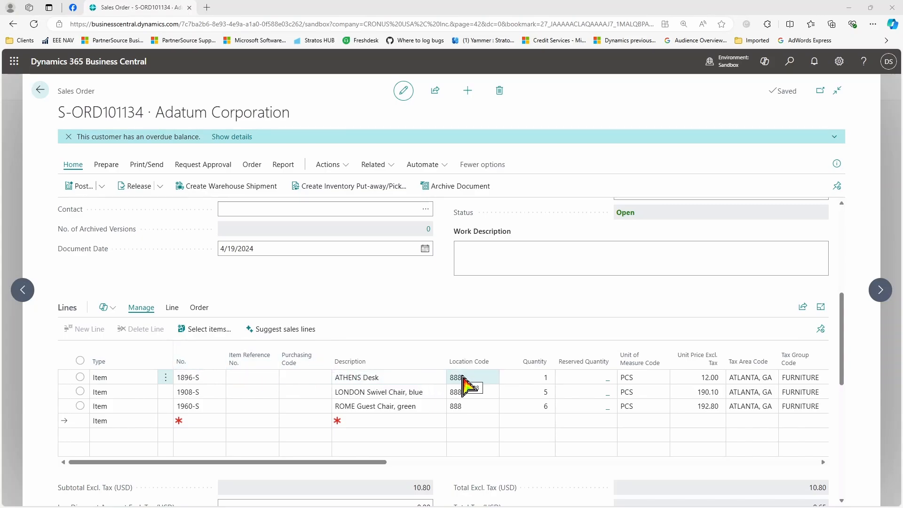
Start another sales line suggestion, switch to the Excel workbook and copy the item and quantity list in A1:D4
left_click(300, 332)
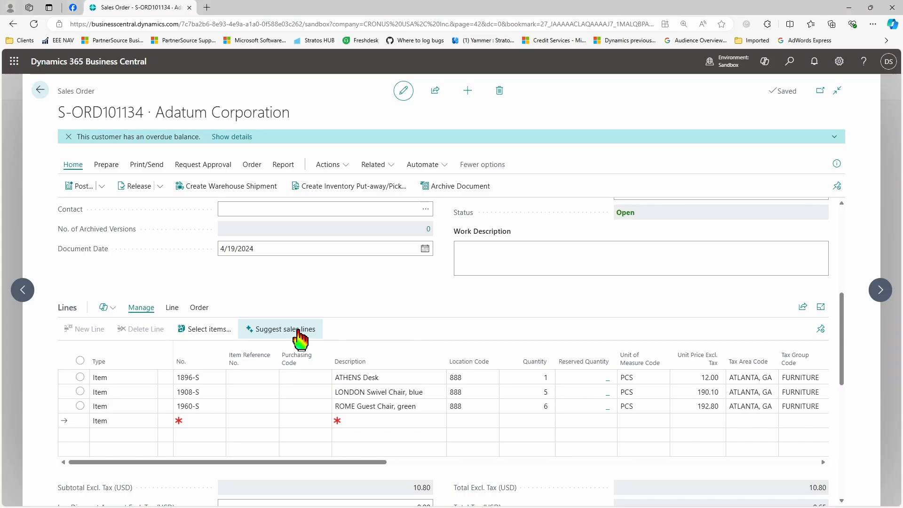
key("alt+Tab")
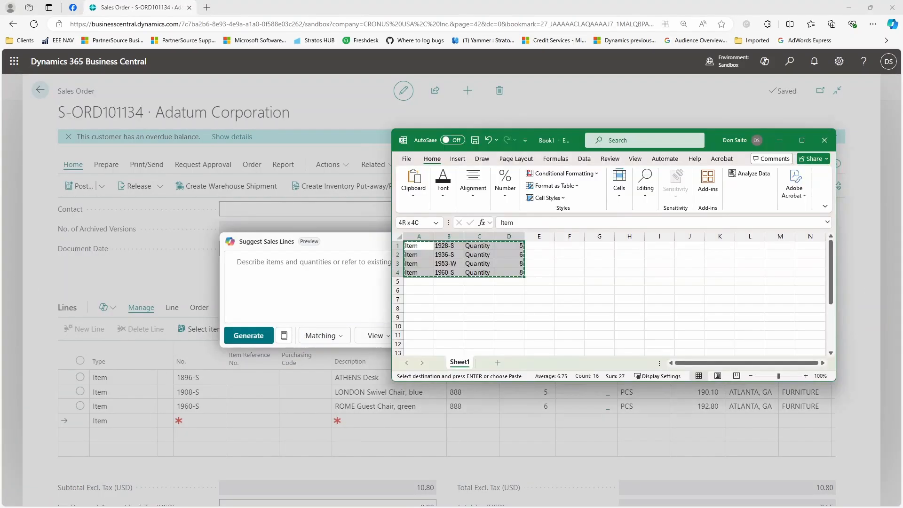
left_click(441, 245)
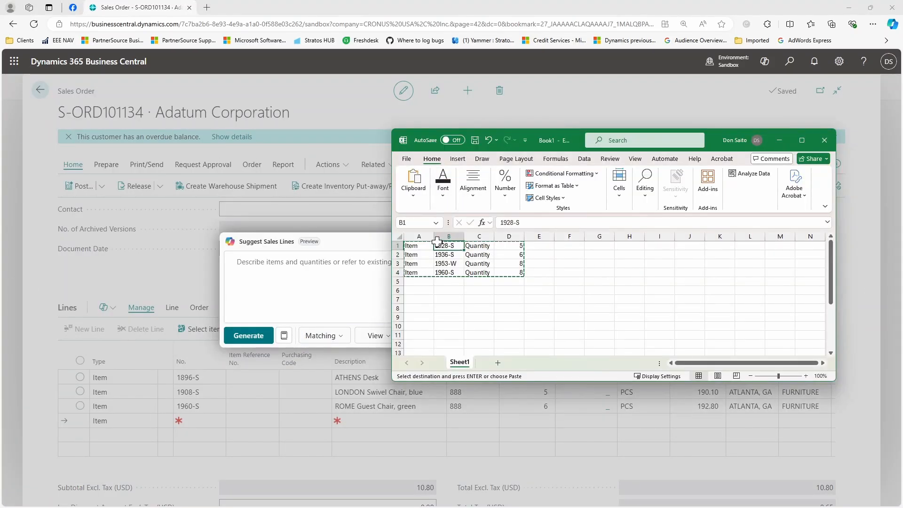
left_click(415, 236)
left_click(481, 235)
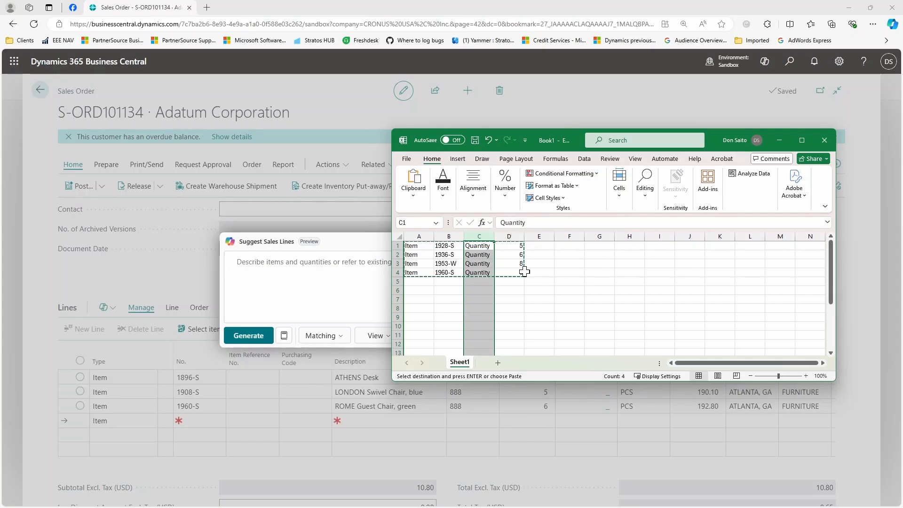
left_click(420, 249)
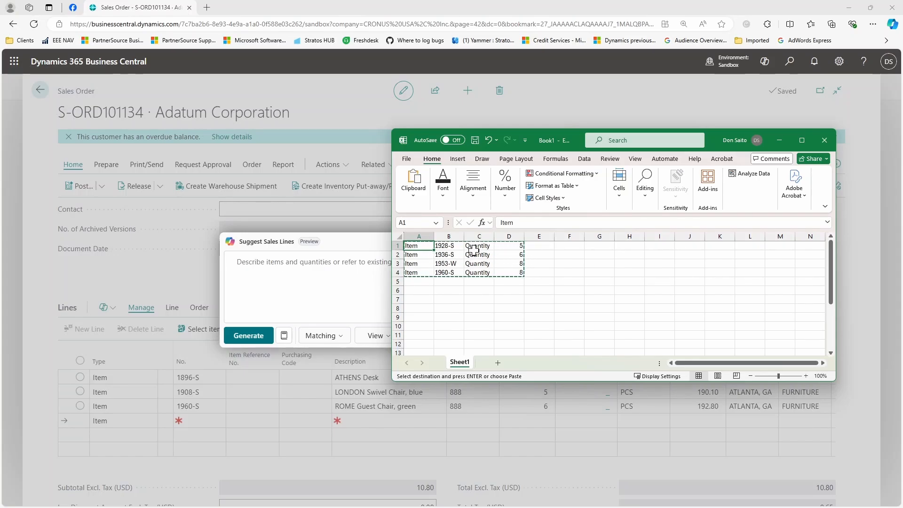
left_click_drag(418, 245, 508, 276)
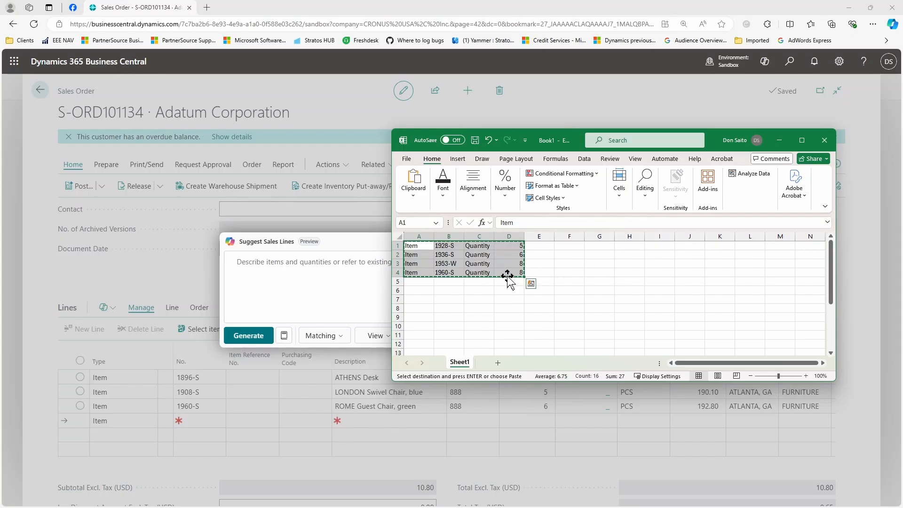
Paste the copied Excel item list into the Copilot sales line prompt, generate the suggestions and insert them into the order
left_click(285, 264)
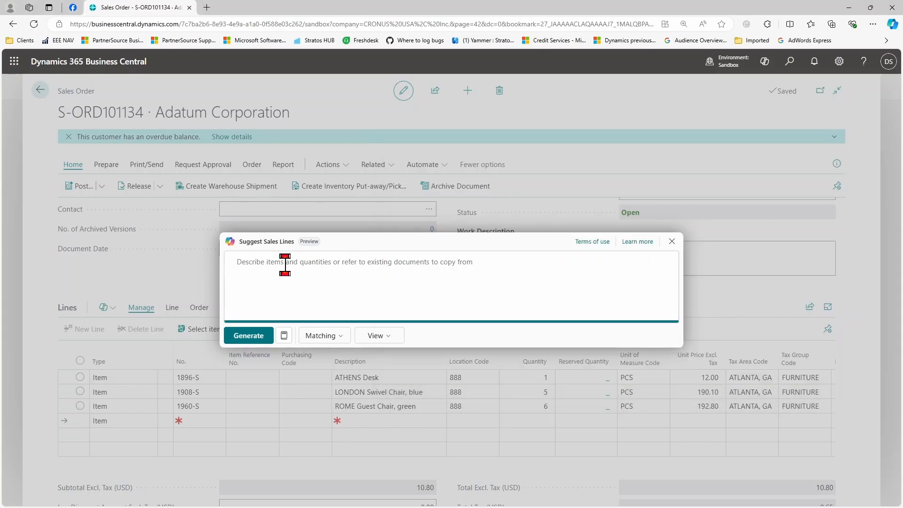
key("ctrl+v")
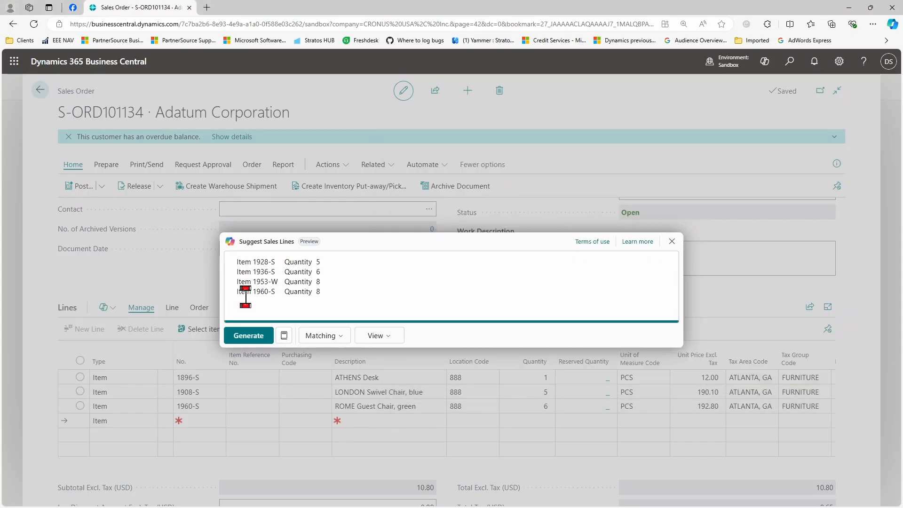
left_click(252, 336)
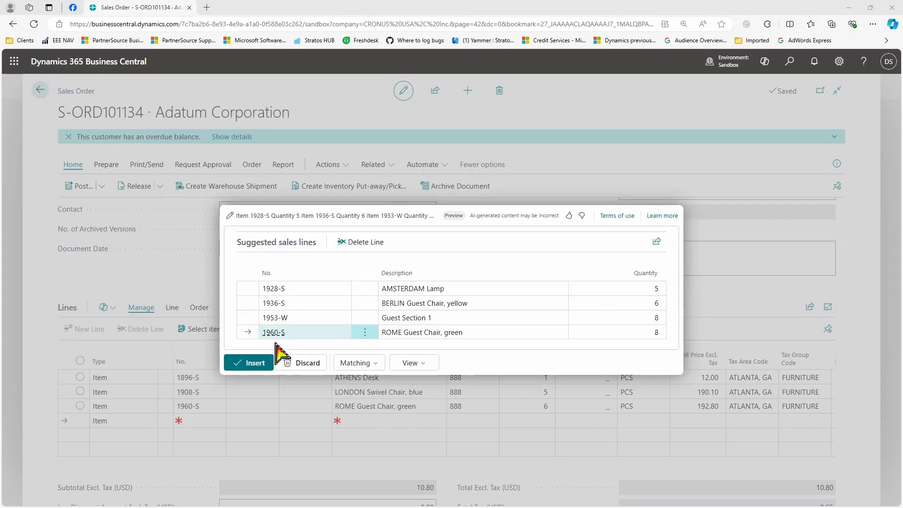
left_click(253, 363)
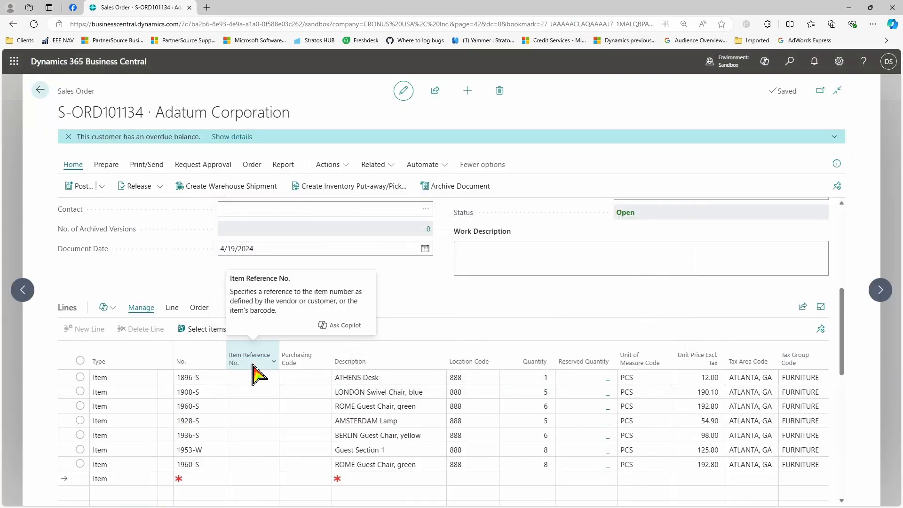